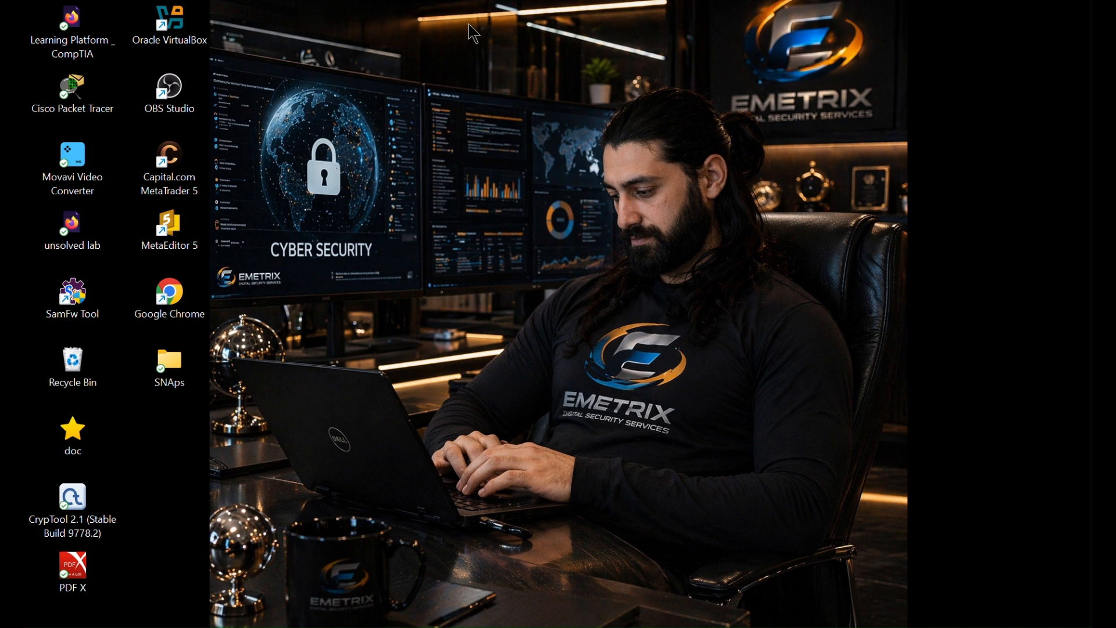
Switch to the browser with the pfSense lab and enable the captive portal on the GuestWi-Fi interface
{"action": "key", "text": "alt+Tab"}
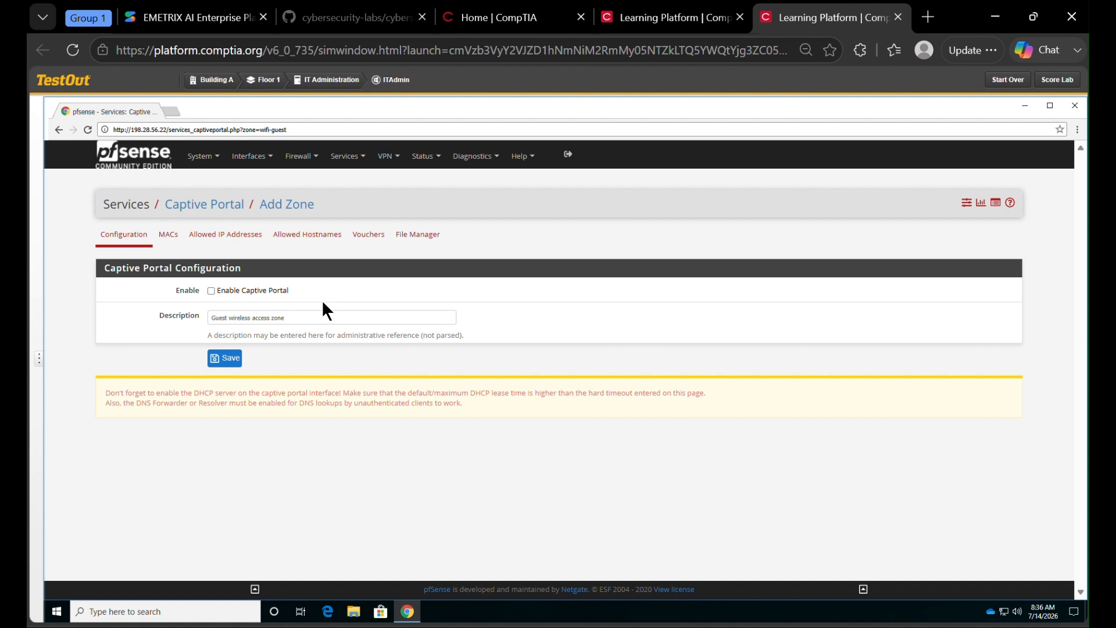
{"action": "left_click", "coordinate": [267, 292]}
{"action": "left_click", "coordinate": [260, 375]}
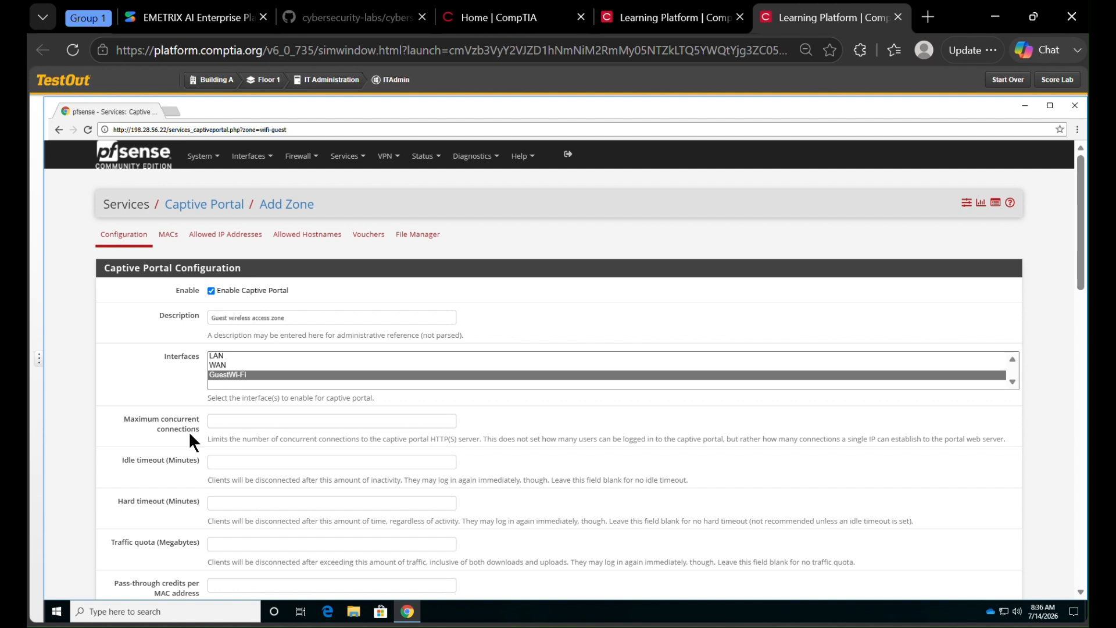
Set the zone's maximum concurrent connections to 50, idle timeout to 15 minutes and hard timeout to 45 minutes
{"action": "left_click", "coordinate": [222, 420]}
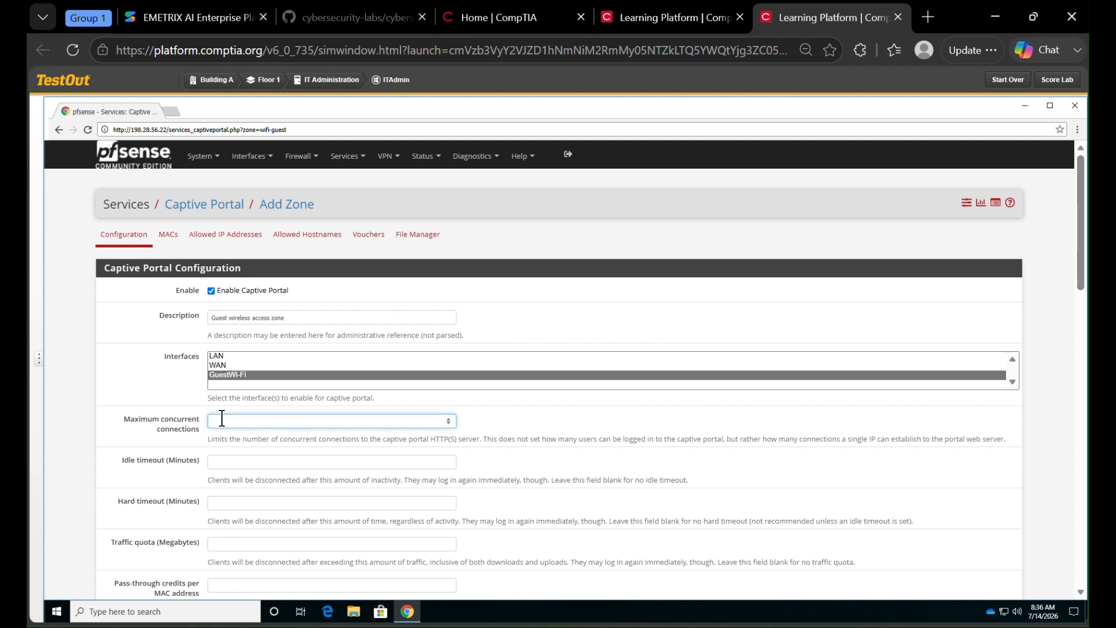
{"action": "type", "text": "50"}
{"action": "left_click", "coordinate": [218, 460]}
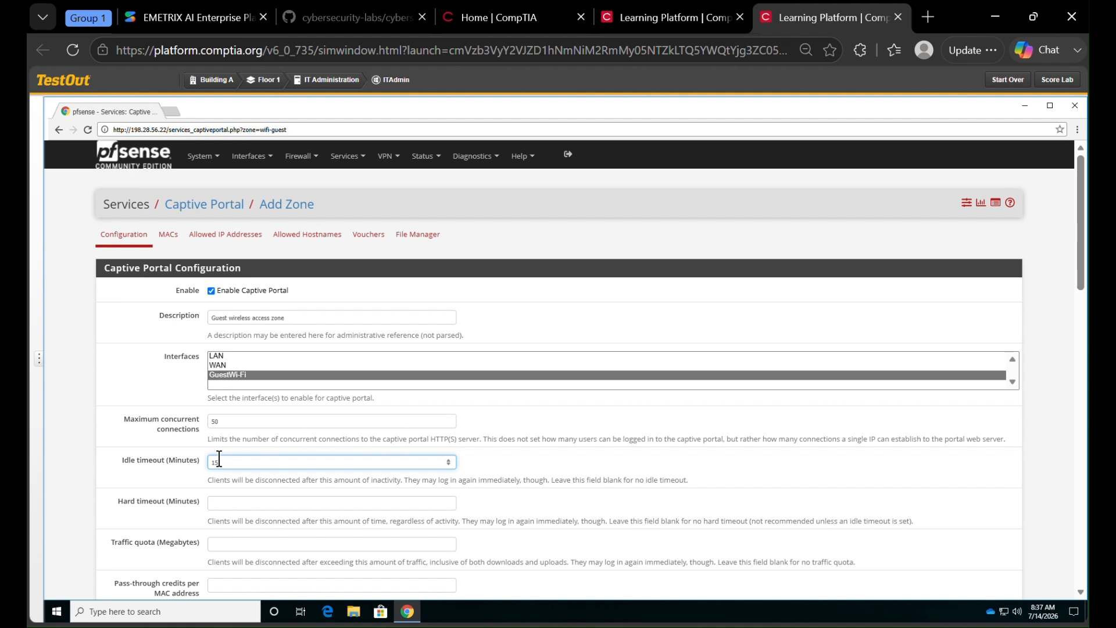
{"action": "left_click", "coordinate": [226, 502]}
{"action": "type", "text": "45"}
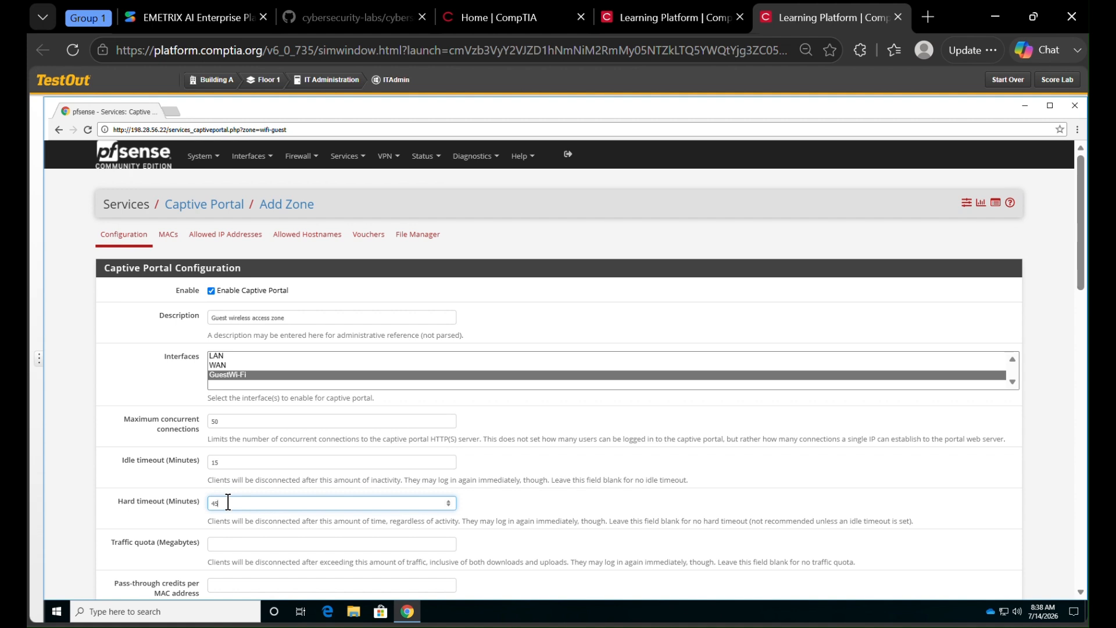
Enable per-user bandwidth restriction with a default download of 7000 Kbit/s and a default upload of 2400 Kbit/s
{"action": "scroll", "coordinate": [336, 477], "scroll_direction": "down", "scroll_amount": 6}
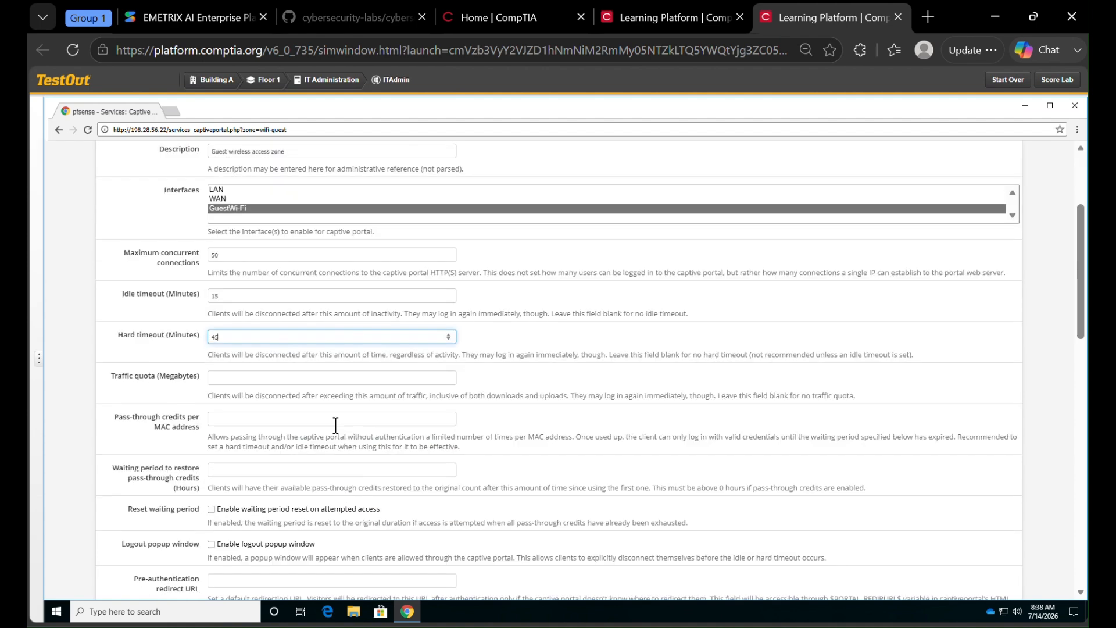
{"action": "scroll", "coordinate": [340, 404], "scroll_direction": "down", "scroll_amount": 5}
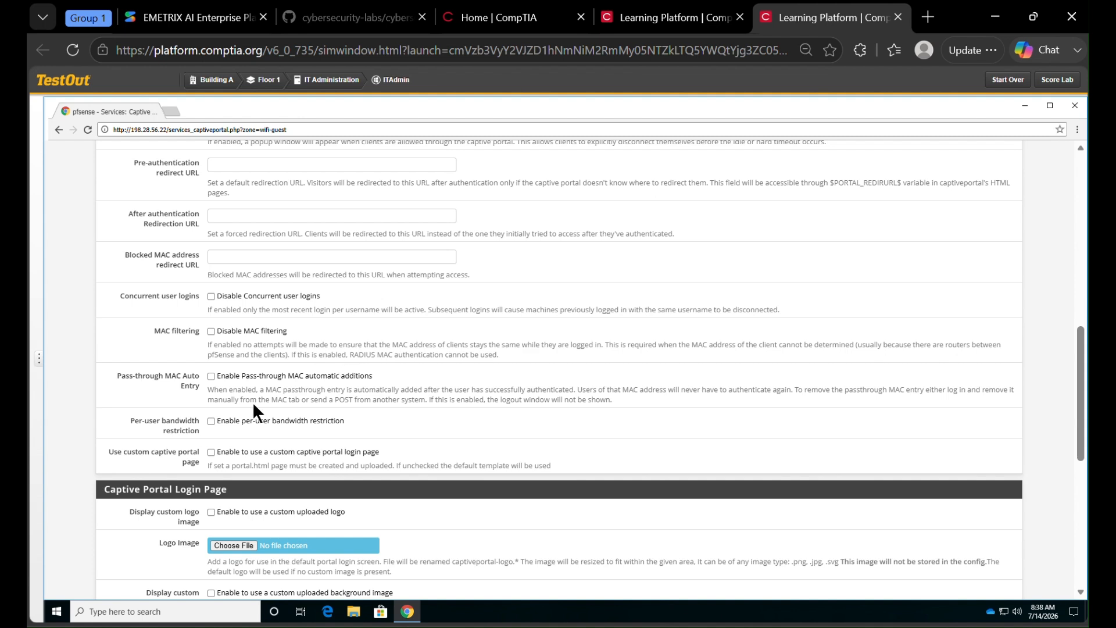
{"action": "left_click", "coordinate": [318, 427]}
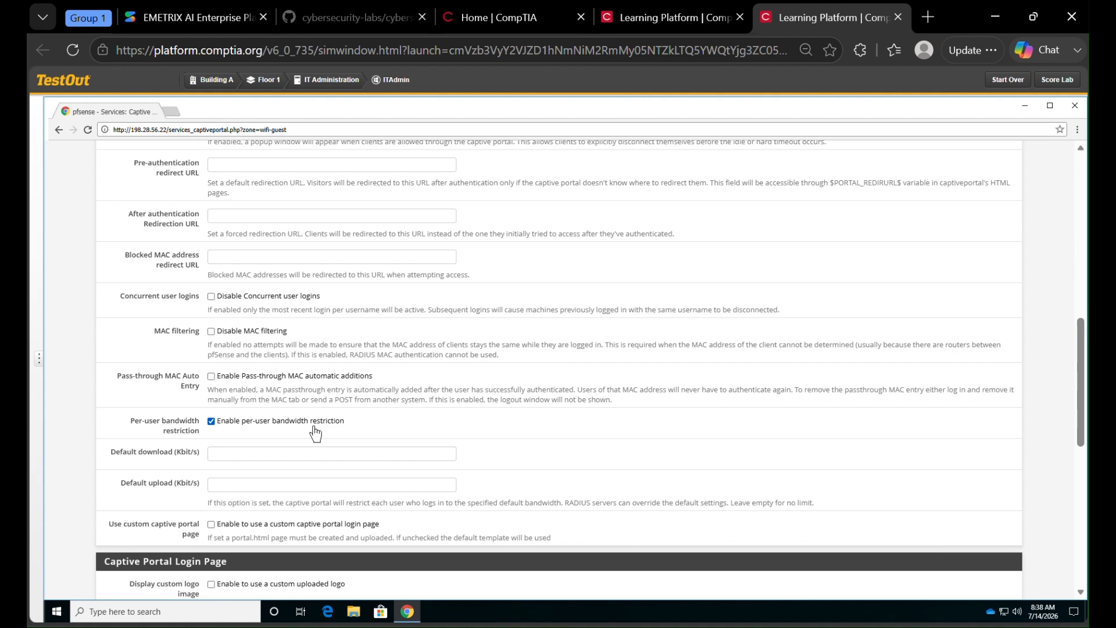
{"action": "left_click", "coordinate": [290, 454]}
{"action": "type", "text": "7000"}
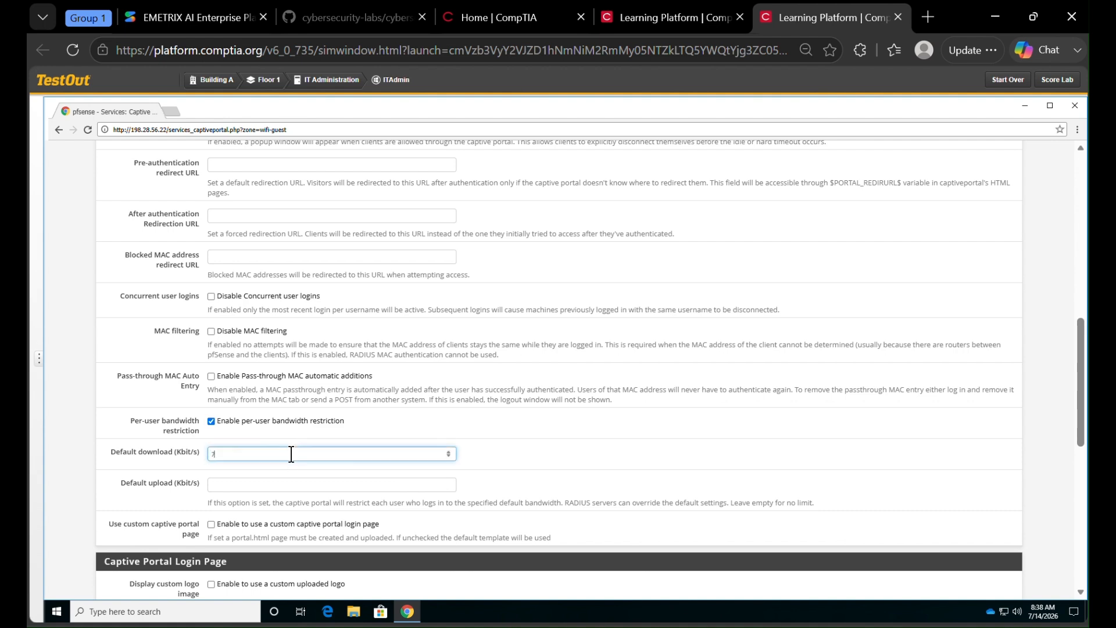
{"action": "left_click", "coordinate": [262, 481]}
{"action": "type", "text": "2400"}
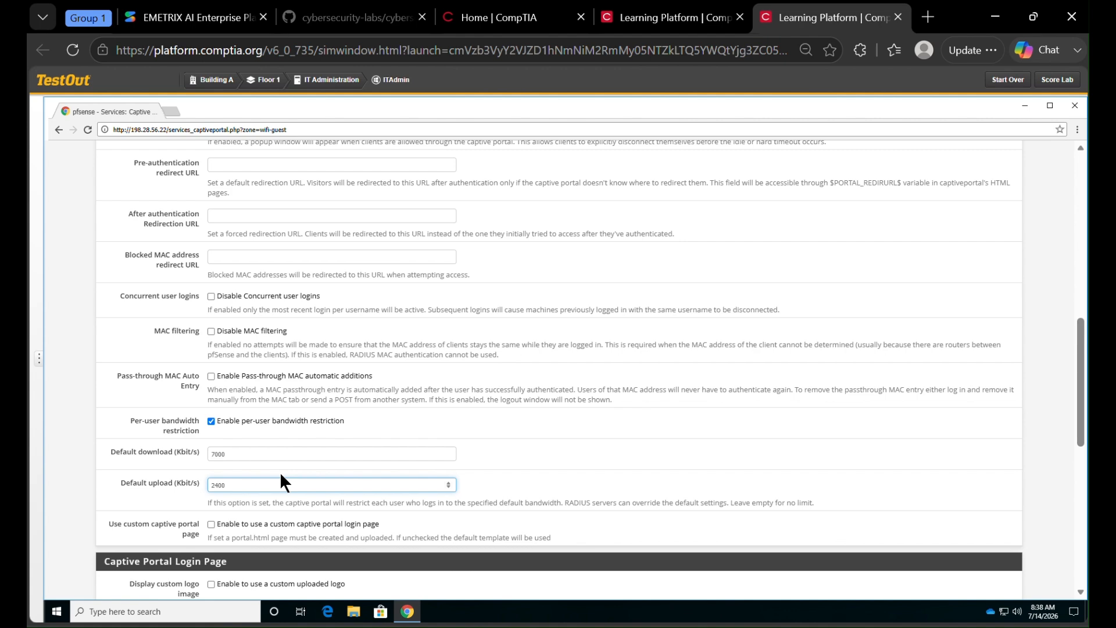
Set the authentication method to "None, don't authenticate users" and save the captive portal zone
{"action": "scroll", "coordinate": [153, 471], "scroll_direction": "down", "scroll_amount": 5}
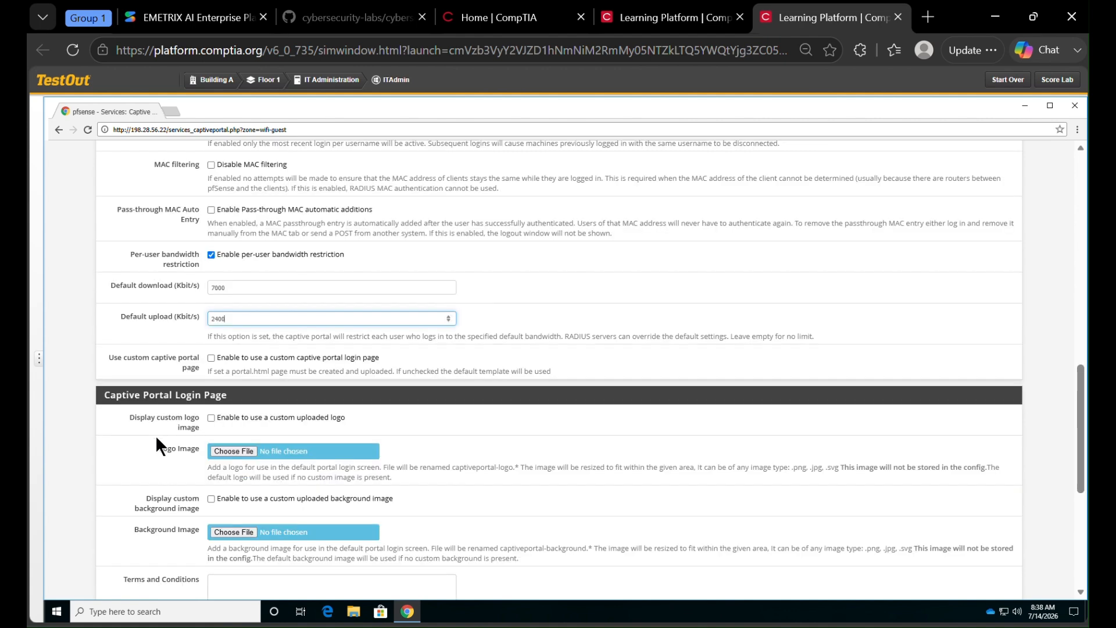
{"action": "scroll", "coordinate": [132, 507], "scroll_direction": "down", "scroll_amount": 1}
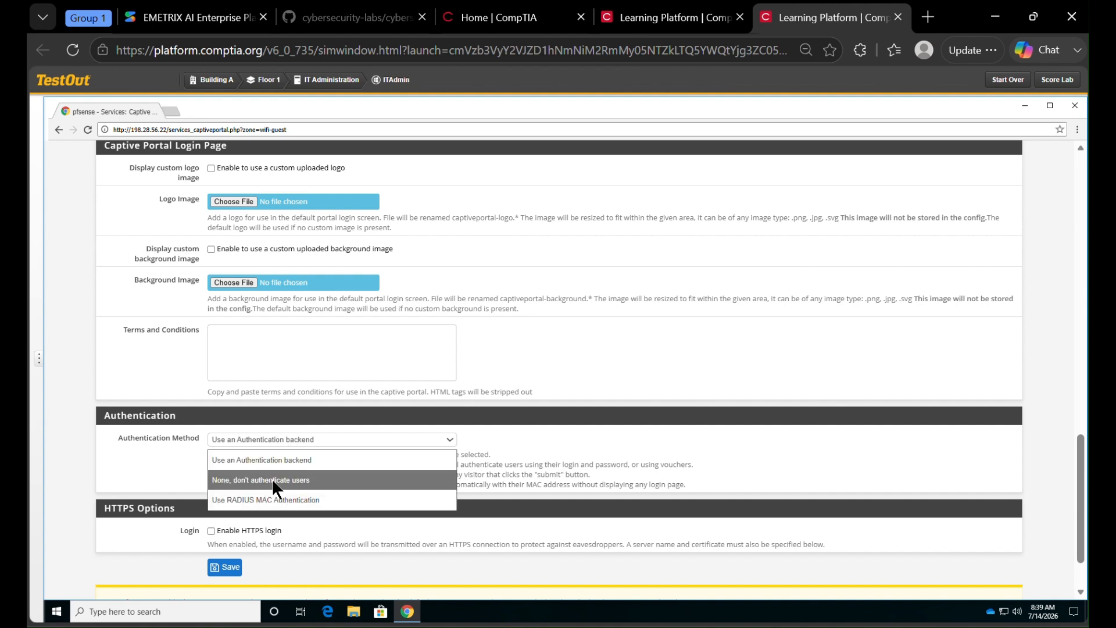
{"action": "left_click", "coordinate": [272, 479]}
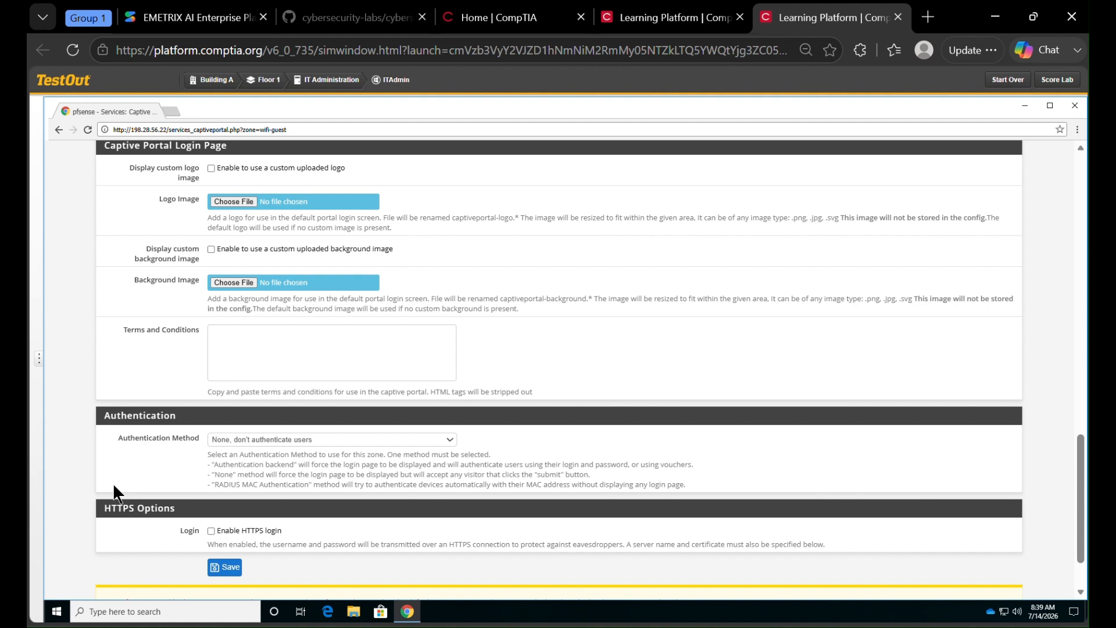
{"action": "left_click", "coordinate": [219, 566]}
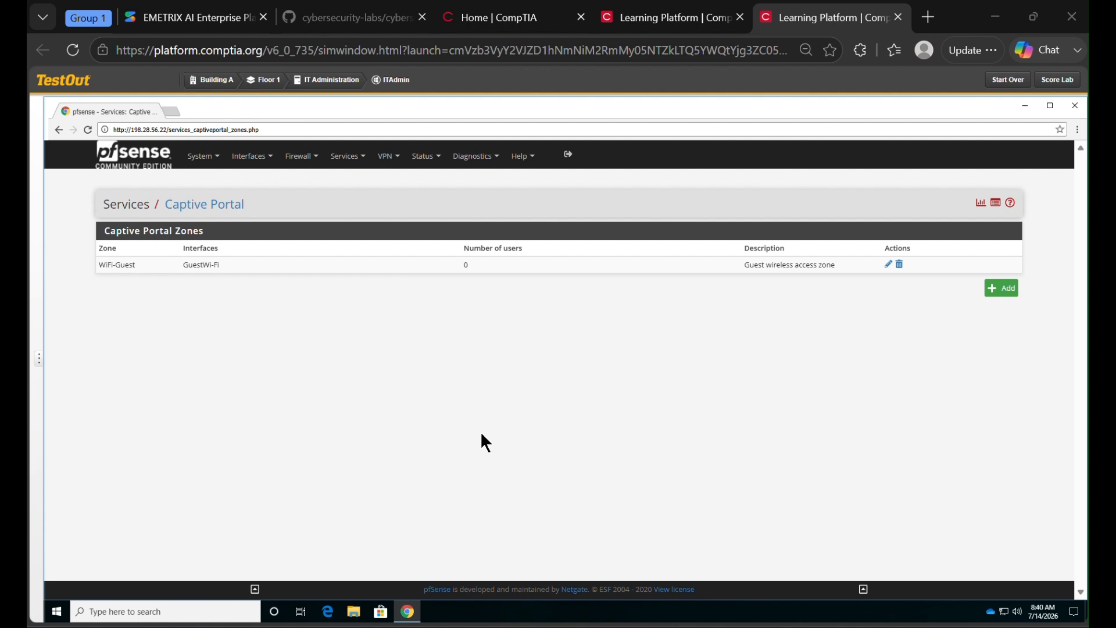
Add and save a Pass rule for MAC address 00:00:1C:11:22:33 in the WiFi-Guest zone
{"action": "left_click", "coordinate": [888, 265]}
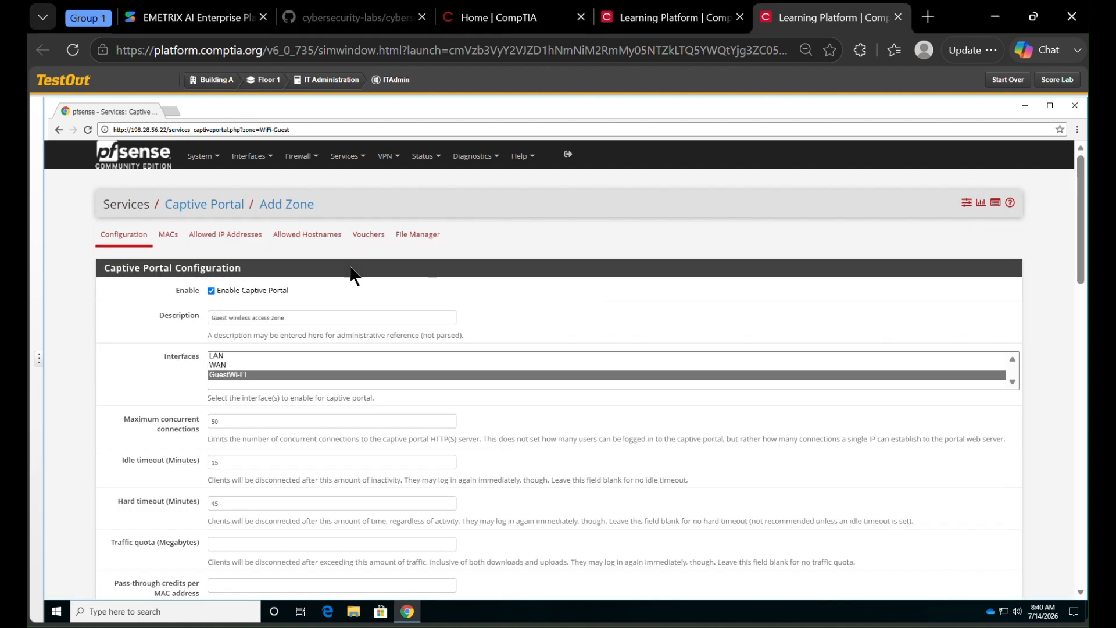
{"action": "left_click", "coordinate": [166, 230]}
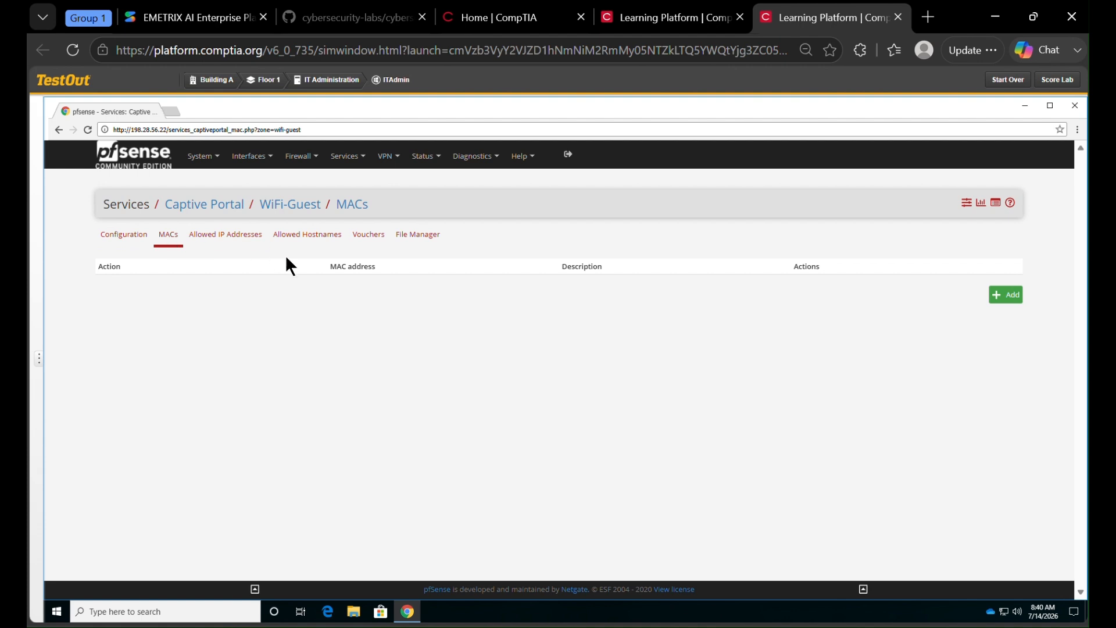
{"action": "left_click", "coordinate": [1000, 296]}
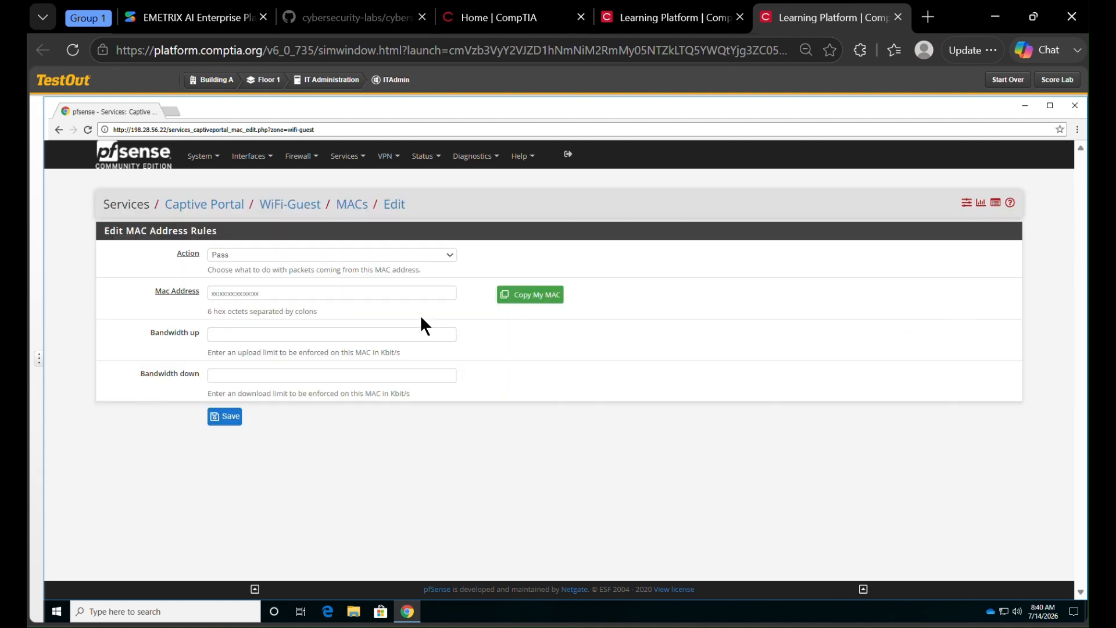
{"action": "left_click", "coordinate": [233, 294]}
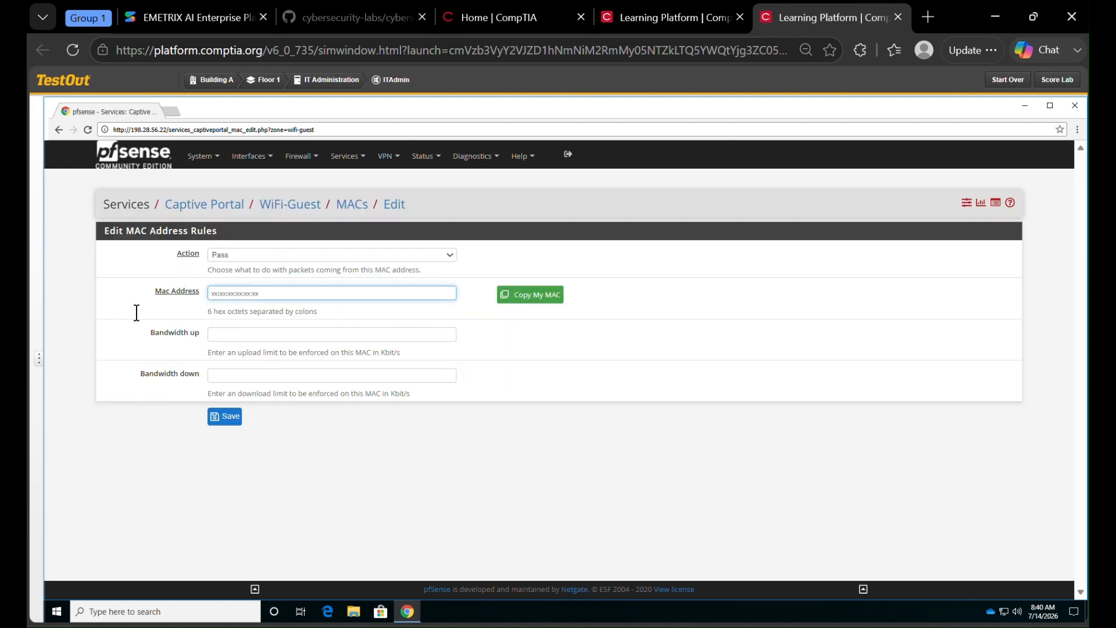
{"action": "left_click", "coordinate": [40, 358]}
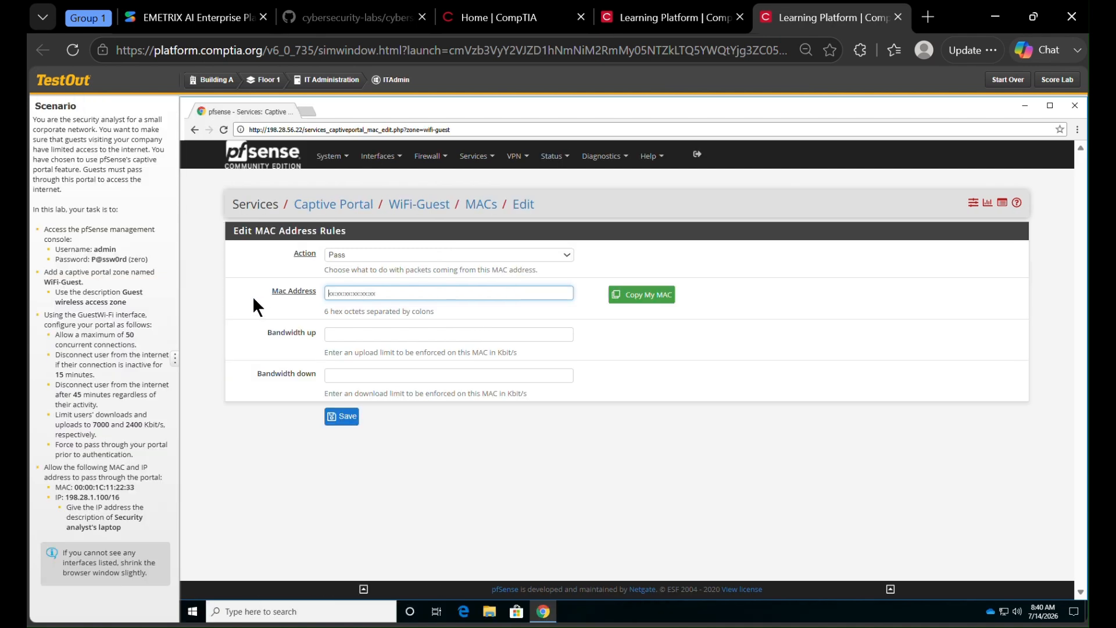
{"action": "left_click", "coordinate": [393, 297]}
{"action": "type", "text": "00"}
{"action": "key", "text": "BackSpace"}
{"action": "type", "text": ":00"}
{"action": "key", "text": "BackSpace"}
{"action": "type", "text": "33"}
{"action": "left_click", "coordinate": [347, 418]}
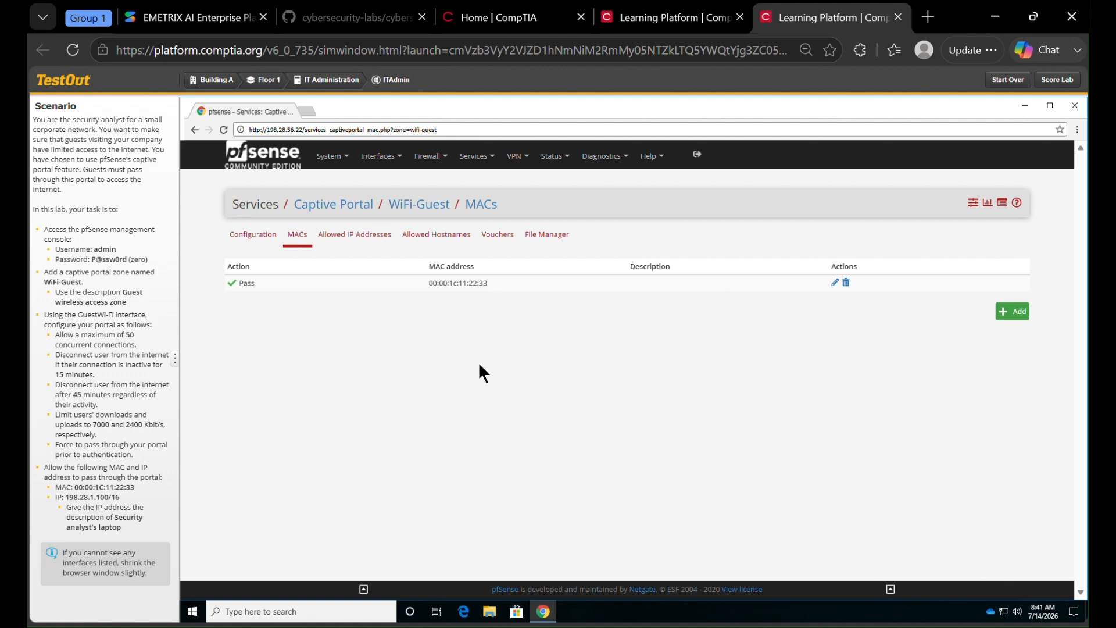
Add and save an allowed IP address 198.28.1.100/16 with the description "Security analyst's laptop" in the WiFi-Guest zone
{"action": "left_click", "coordinate": [329, 237]}
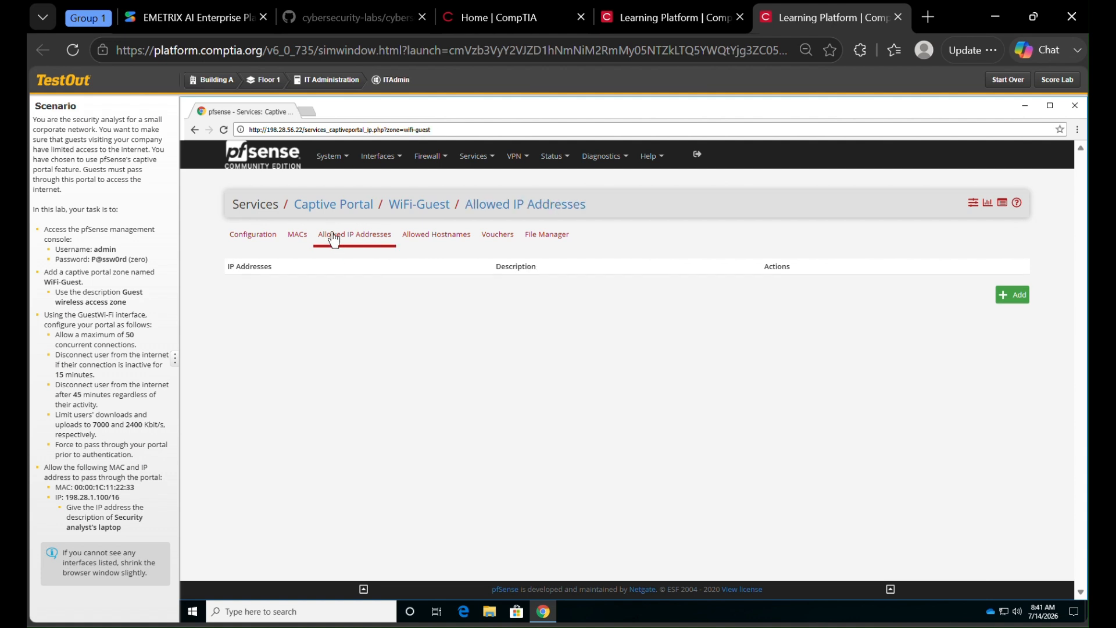
{"action": "left_click", "coordinate": [1012, 297]}
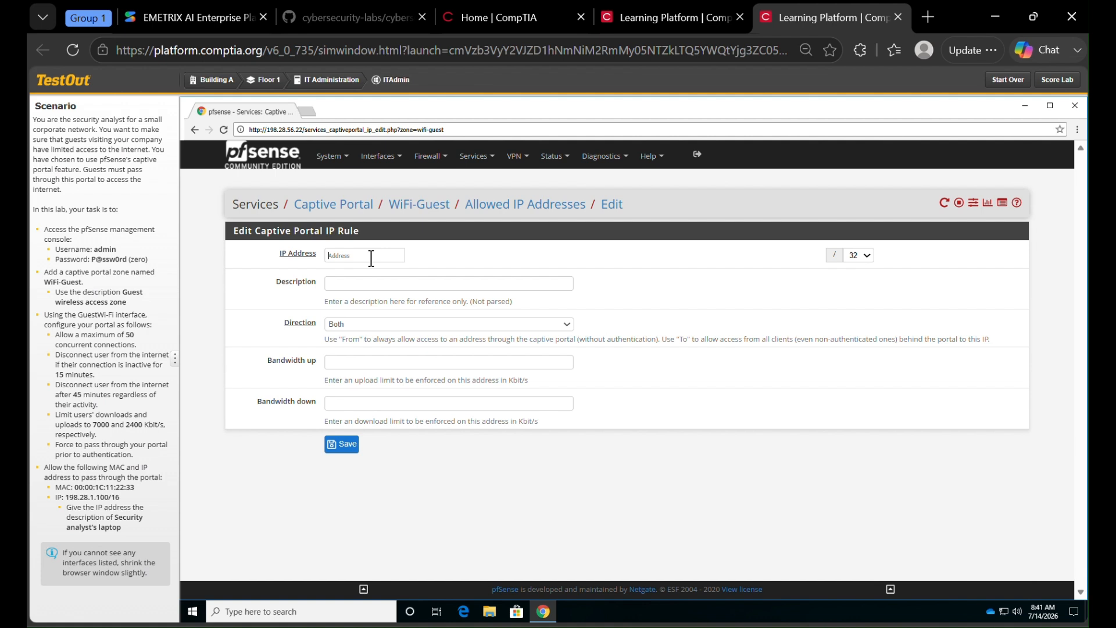
{"action": "type", "text": "198.28.1.100"}
{"action": "left_click", "coordinate": [863, 256]}
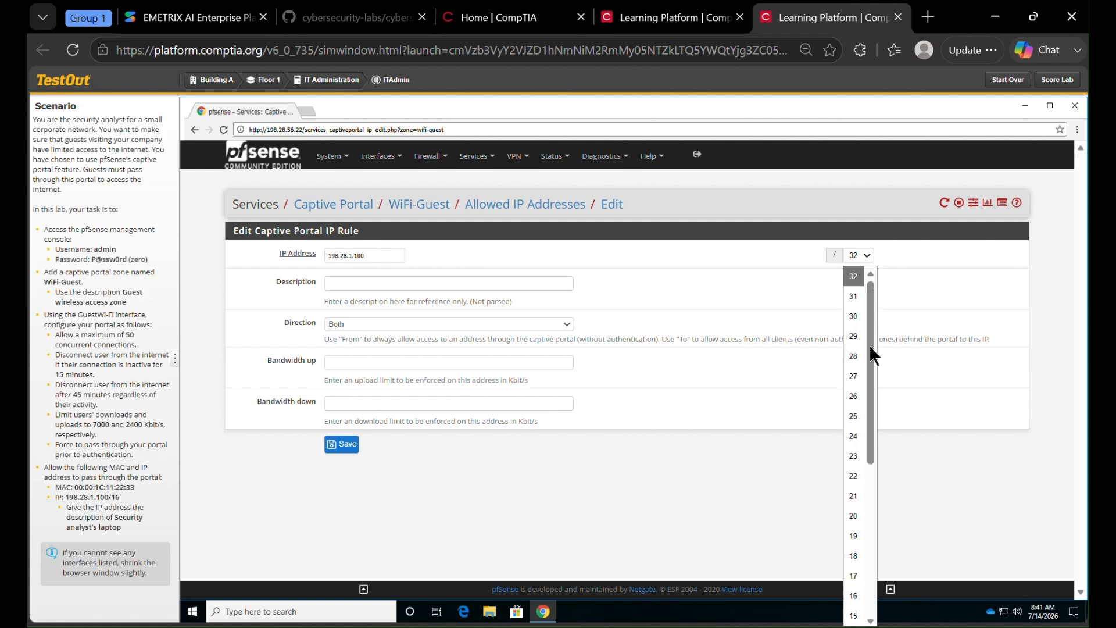
{"action": "left_click", "coordinate": [854, 595]}
{"action": "left_click", "coordinate": [336, 284]}
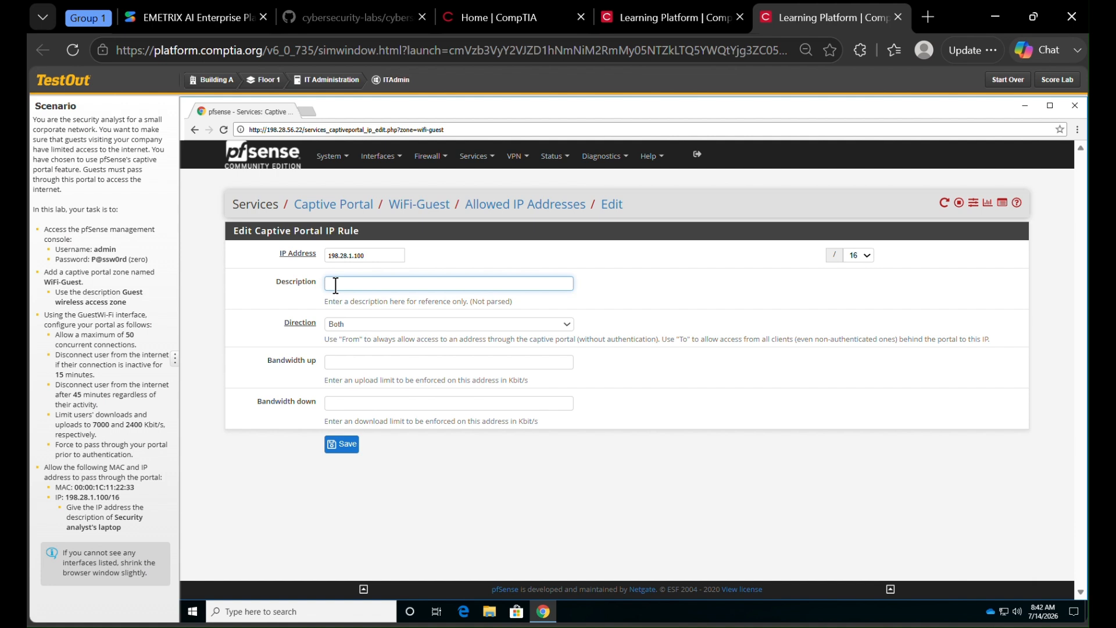
{"action": "type", "text": "Security analyst's laptop"}
{"action": "left_click", "coordinate": [346, 446]}
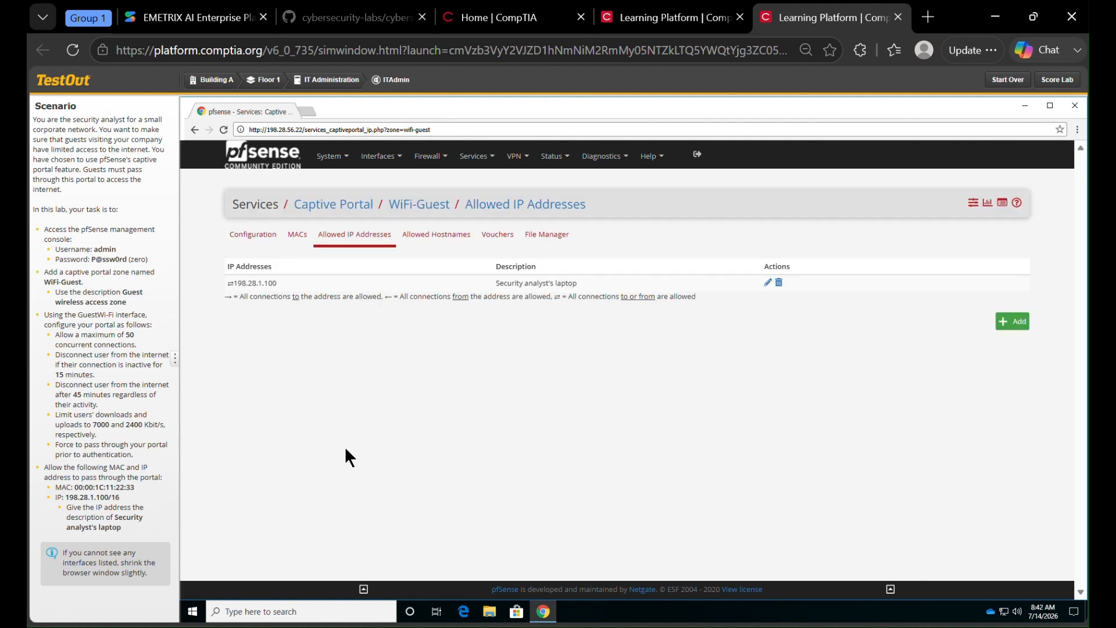